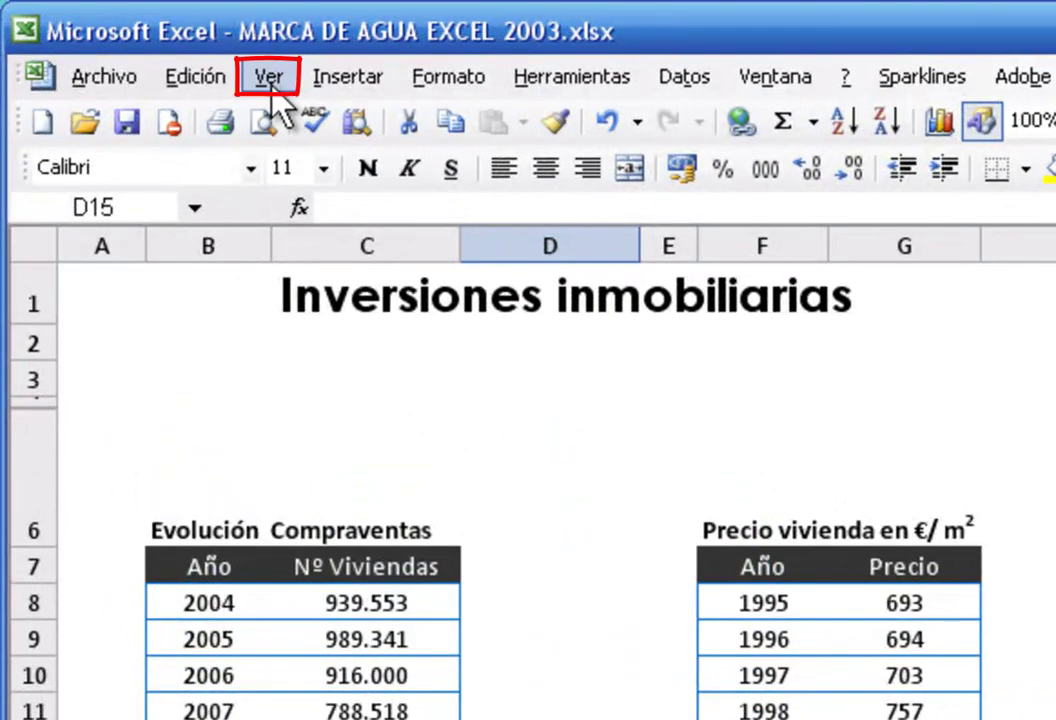
- Open Configurar página on the Encabezado y pie de página tab from the Ver menu
left_click(270, 88)
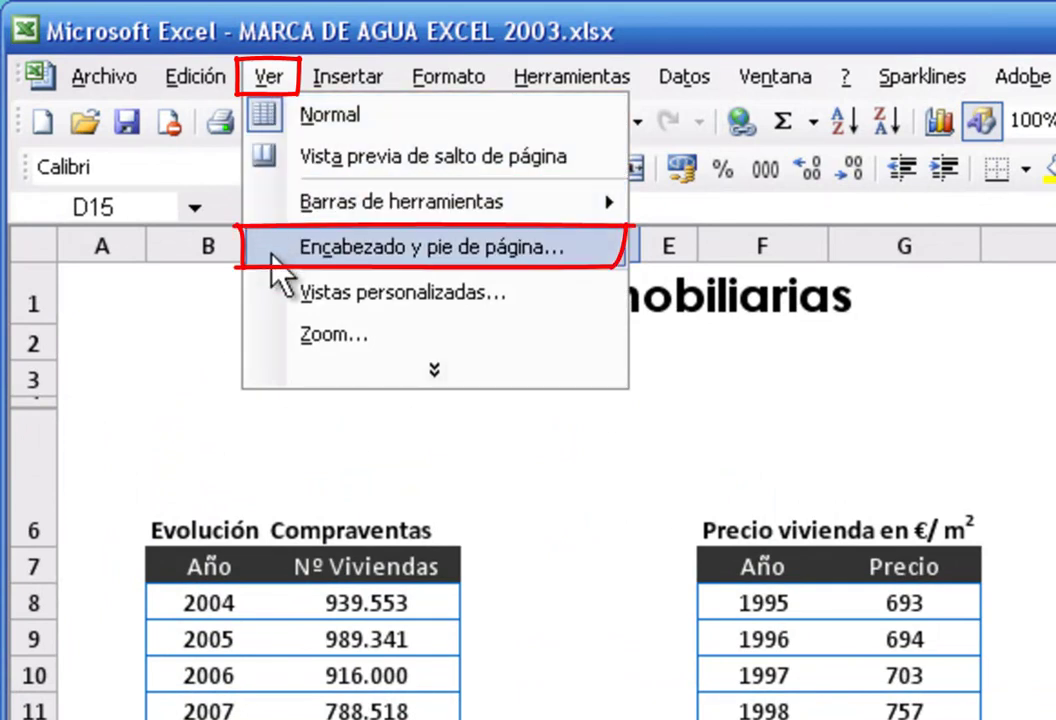
left_click(272, 256)
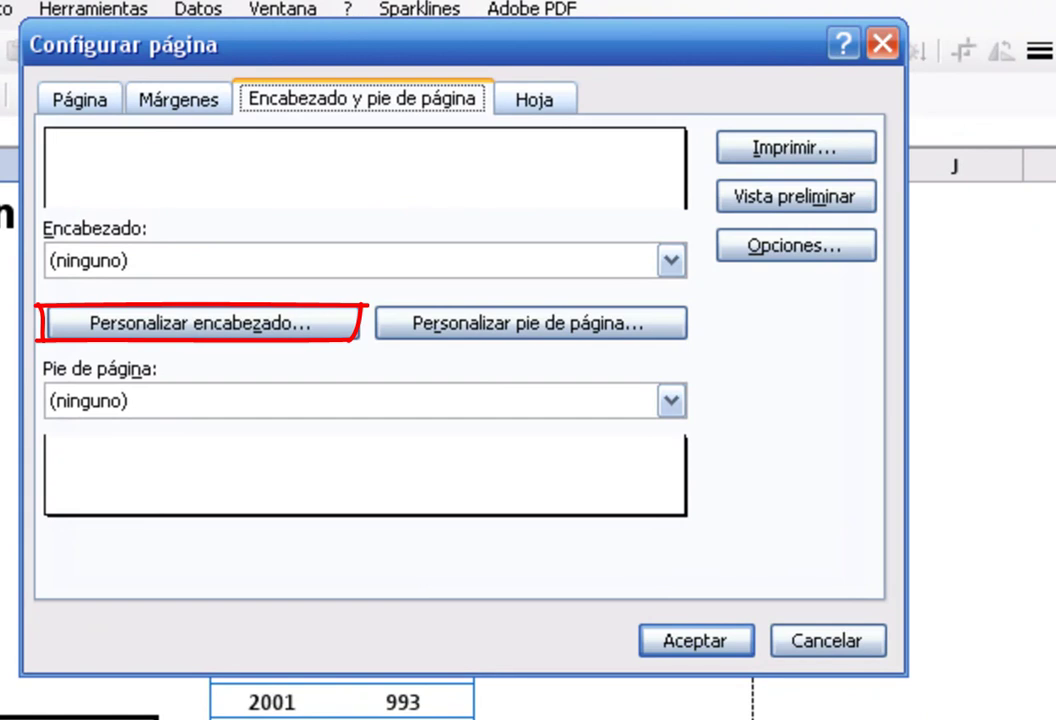
- Type 'NO COPIAR' in the custom header's centre section, adding a blank line above it
left_click(80, 325)
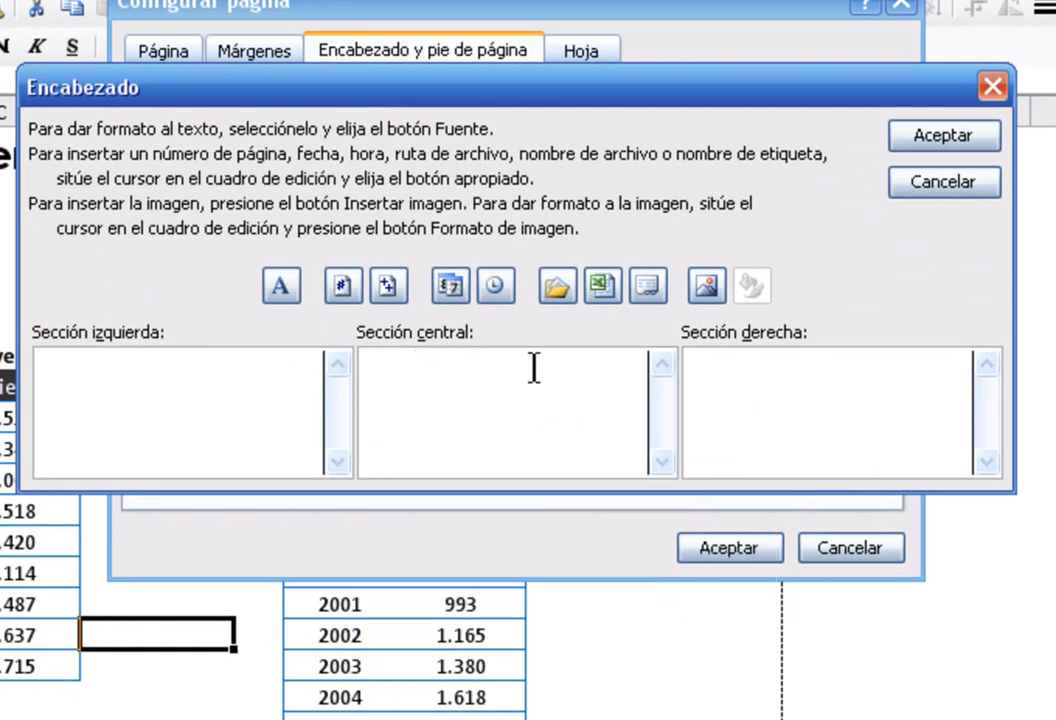
left_click(484, 367)
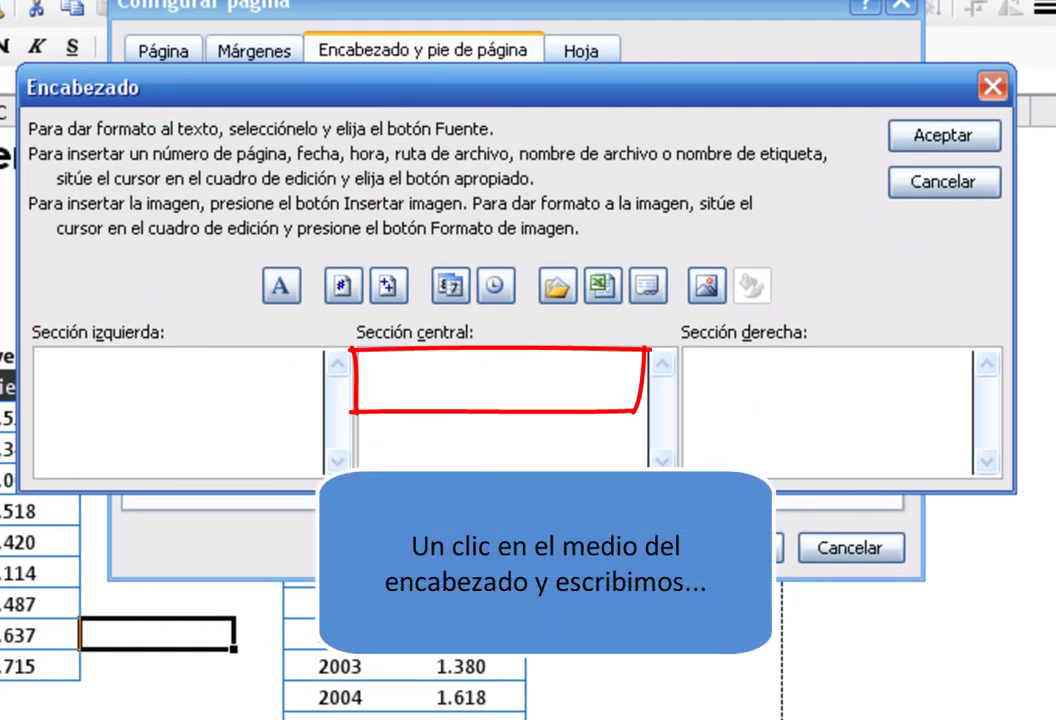
type("NO COPIAR")
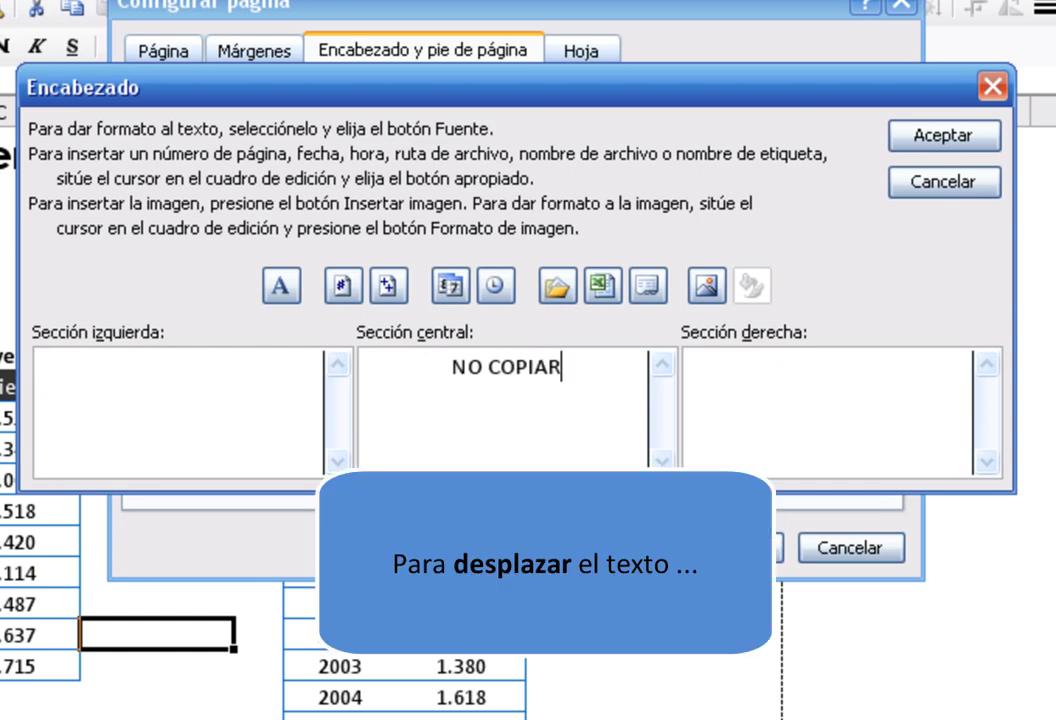
left_click(440, 367)
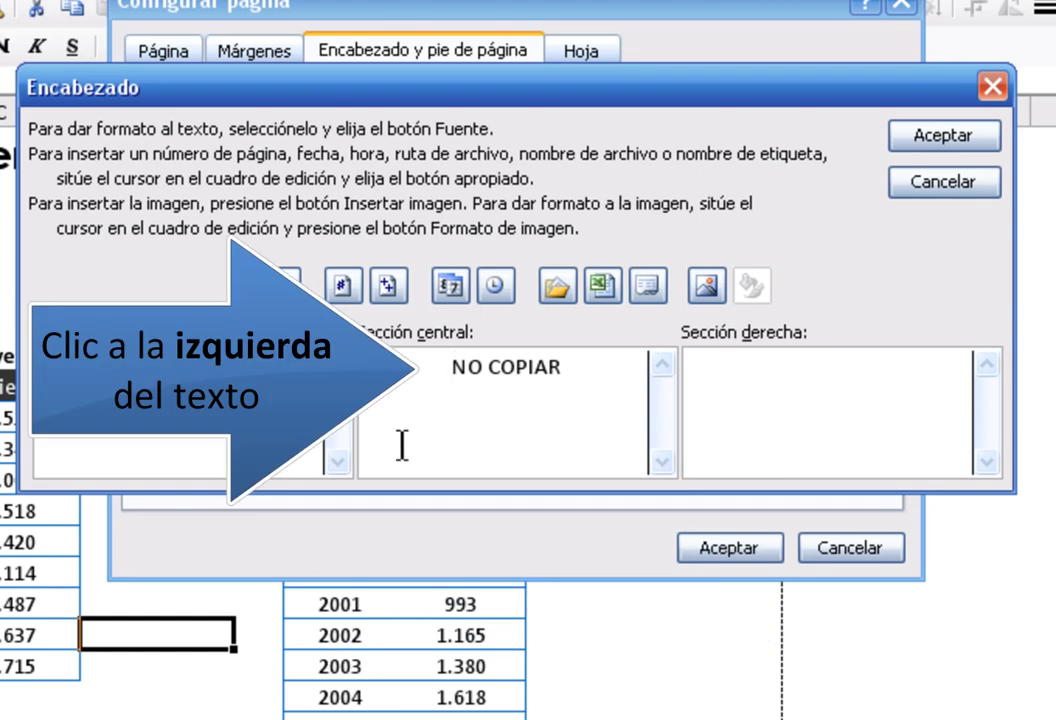
key("Return")
key("Return")
key("Return")
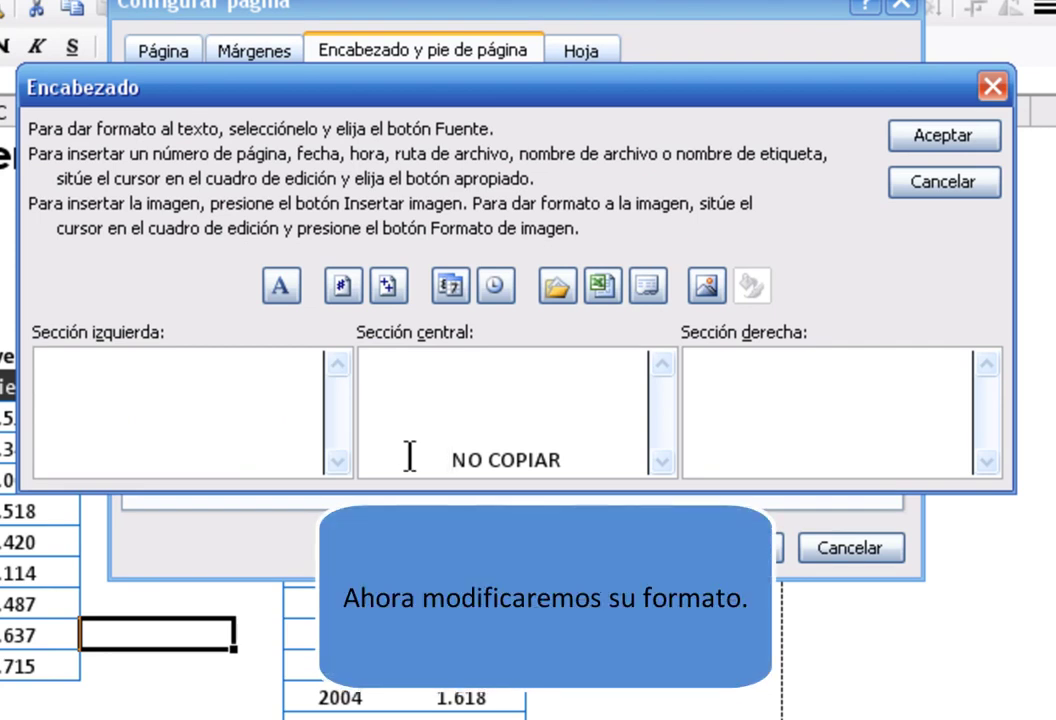
- Set the NO COPIAR centre header text to font size 100, then edit the text at the top
left_click_drag(452, 459, 640, 459)
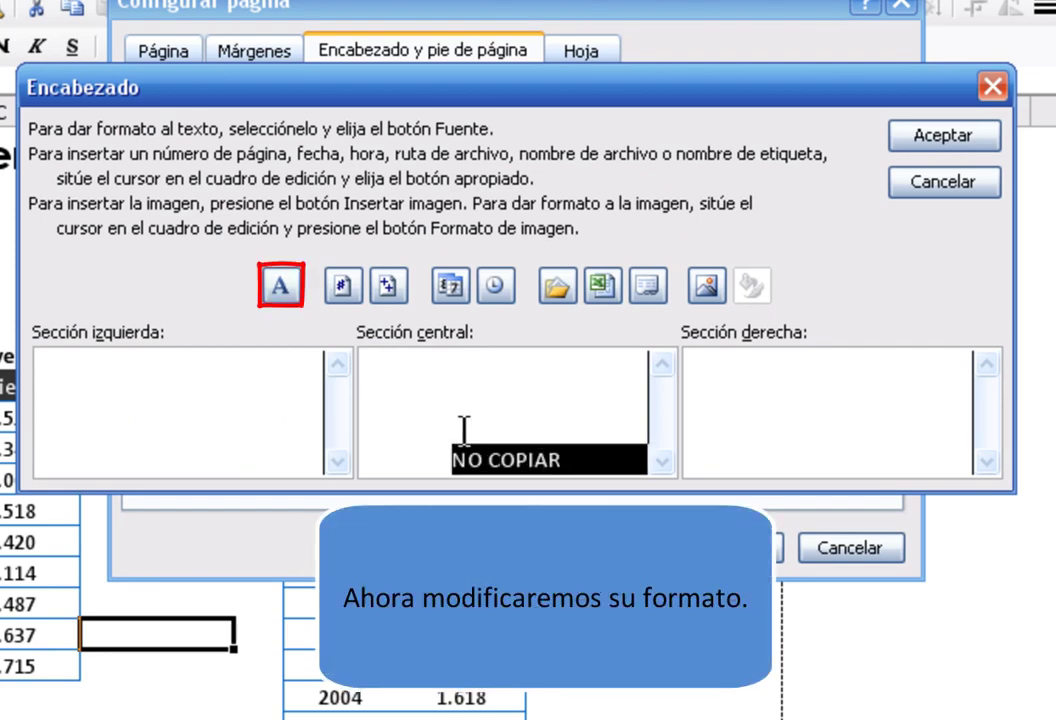
left_click(284, 289)
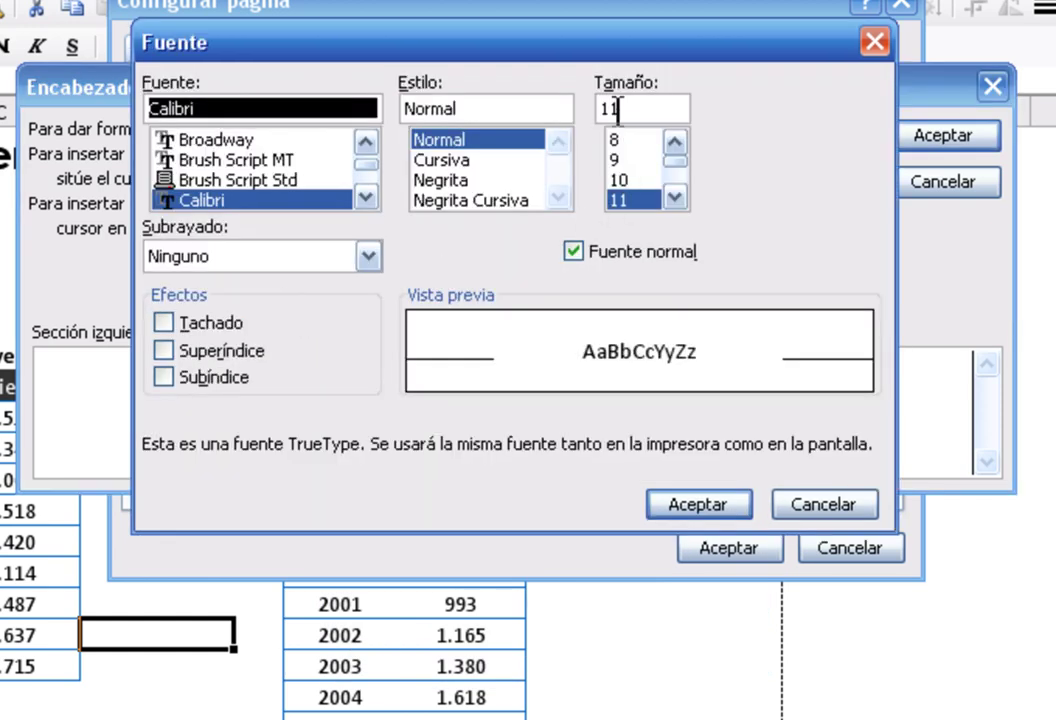
double_click(617, 109)
type("10")
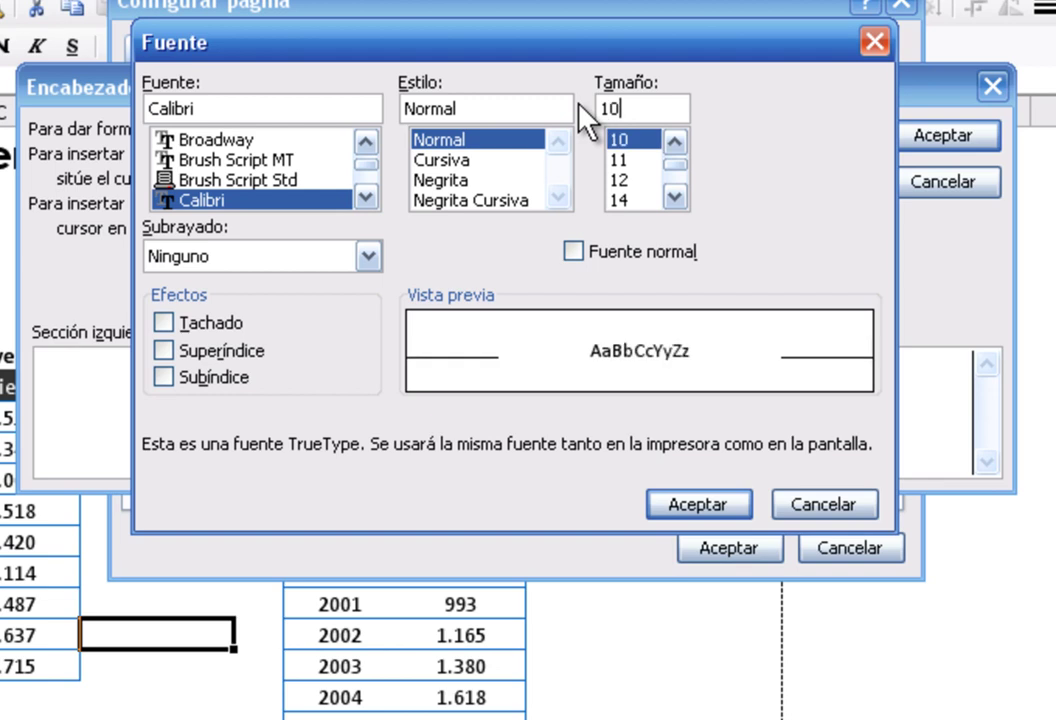
type("0")
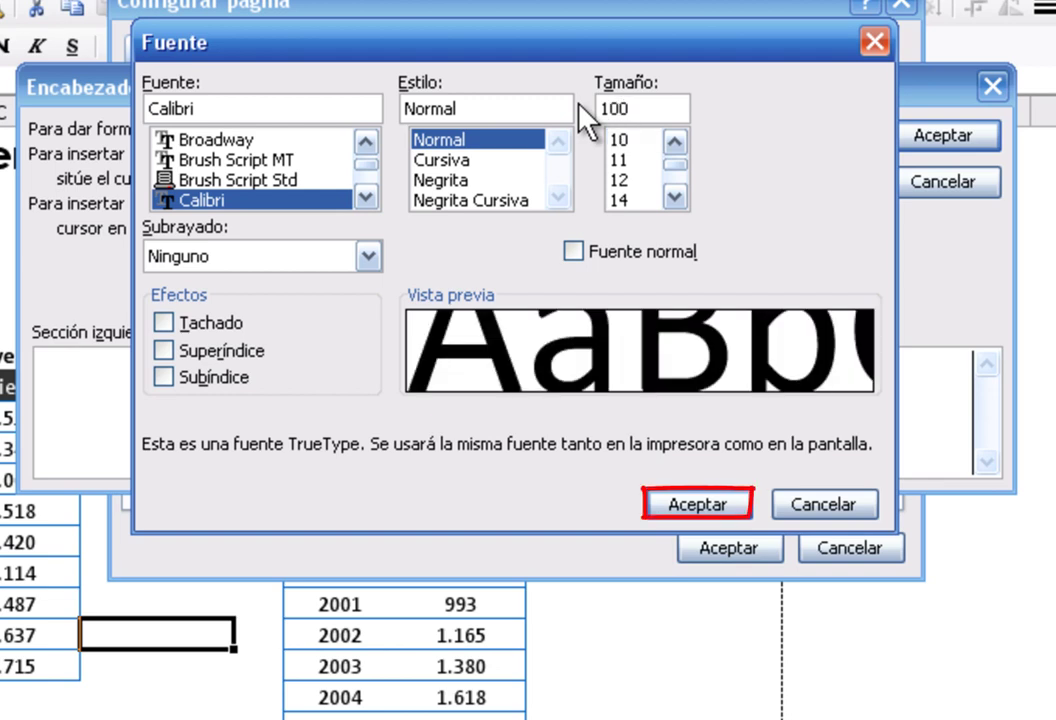
left_click(679, 497)
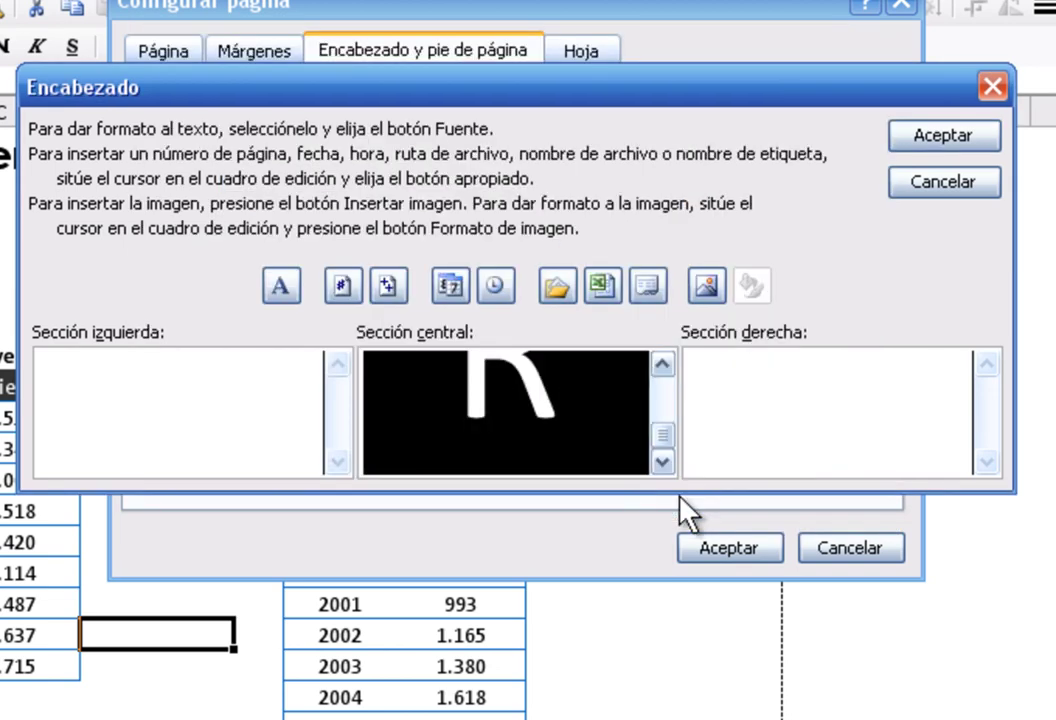
left_click_drag(665, 443, 665, 390)
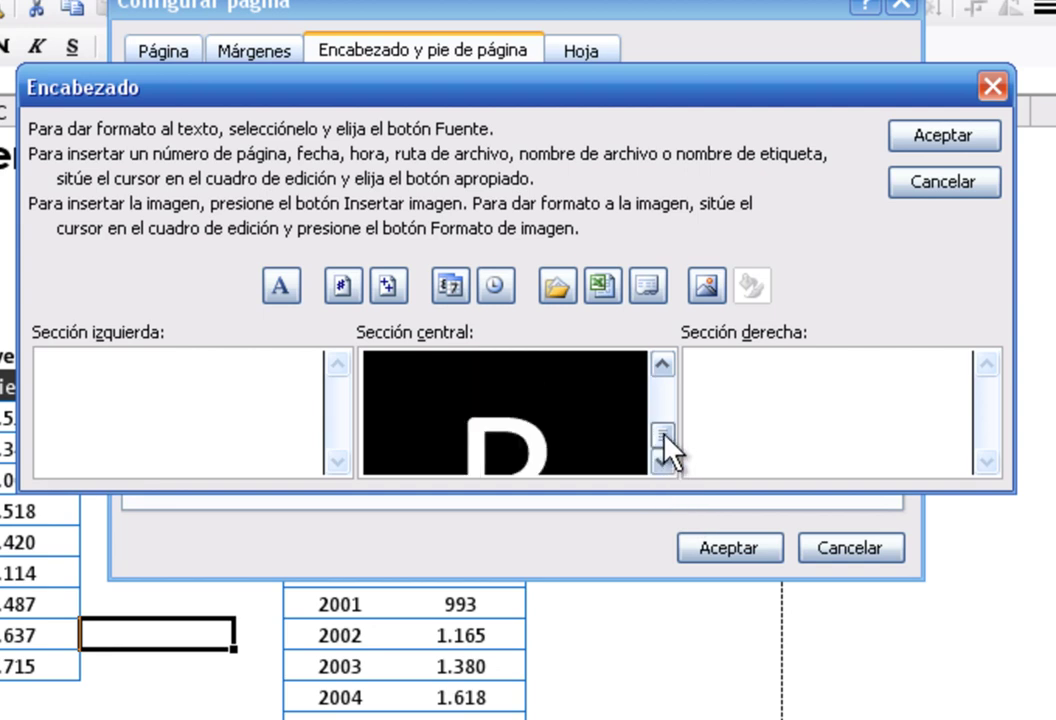
left_click(436, 370)
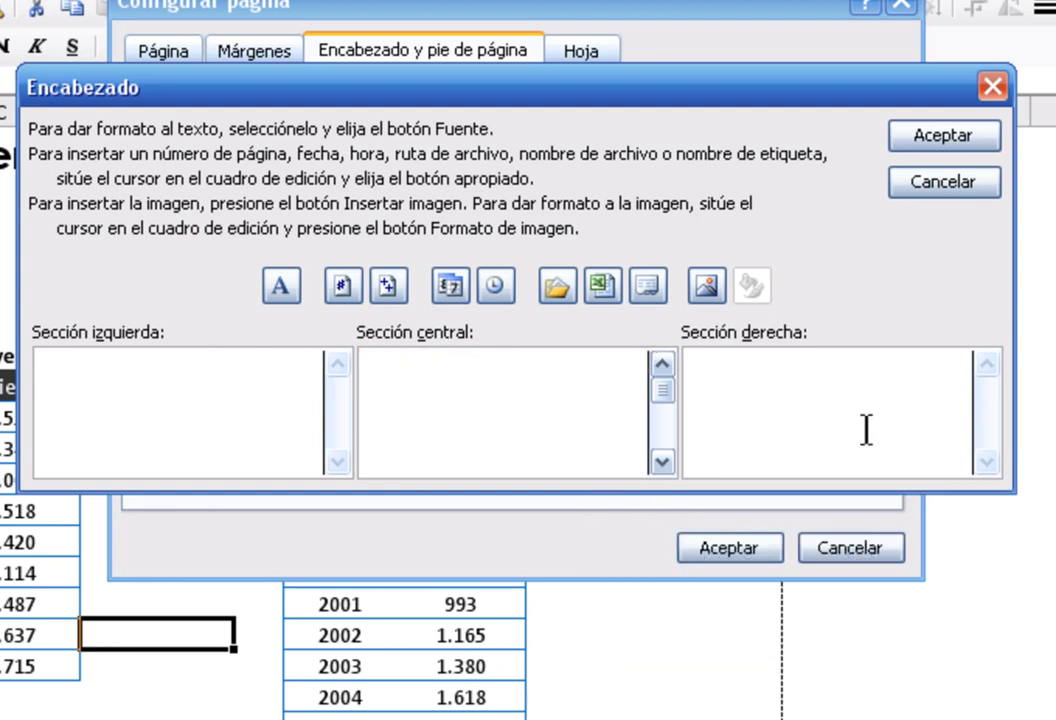
type("NO")
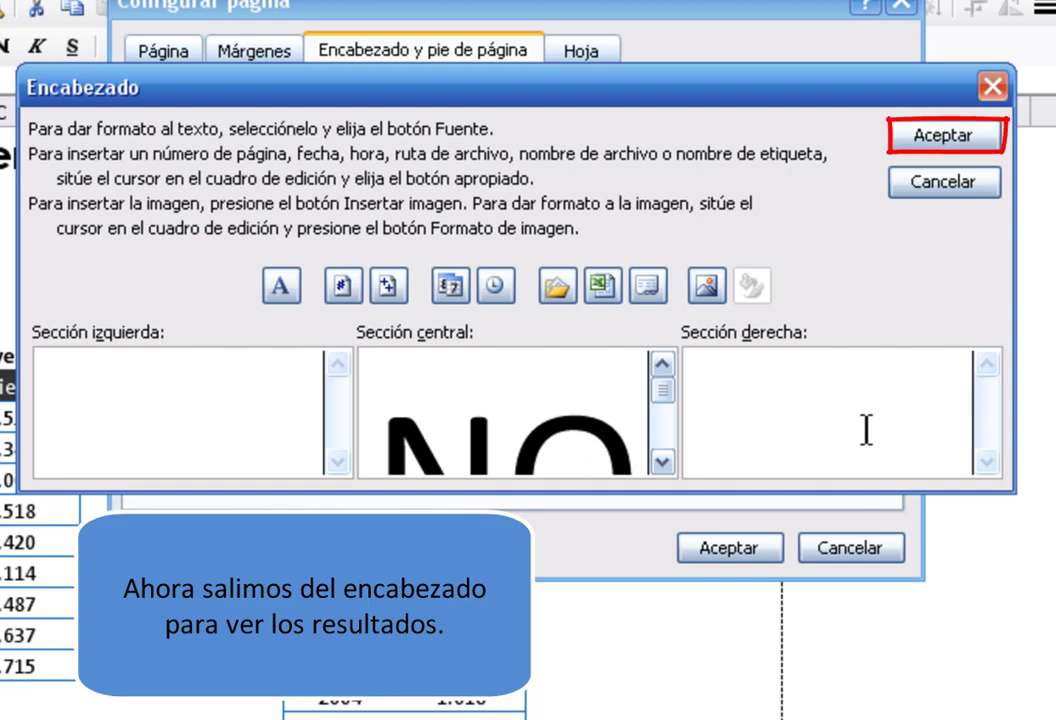
- Apply the NO COPIAR header and check it in a zoomed print preview
left_click(920, 135)
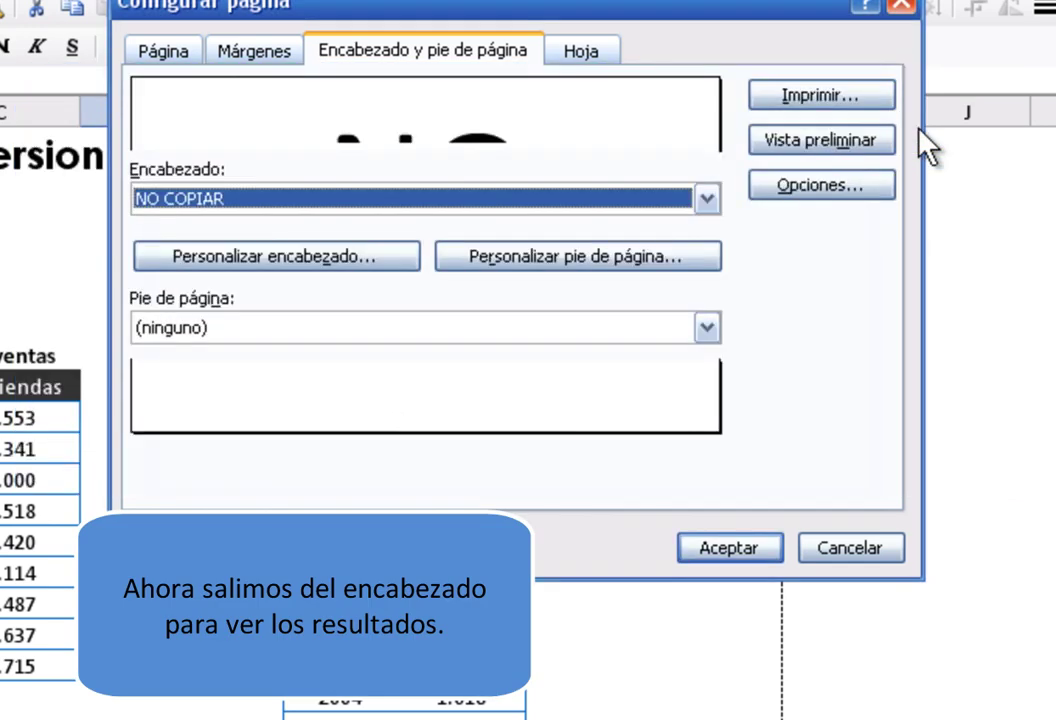
left_click(760, 548)
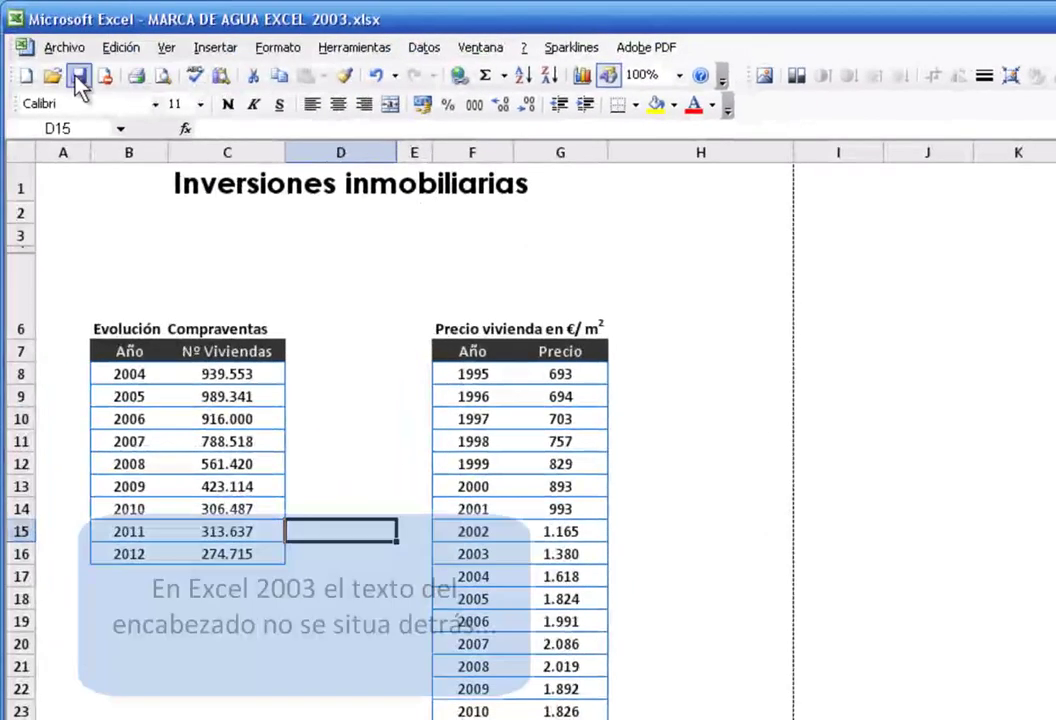
left_click(161, 75)
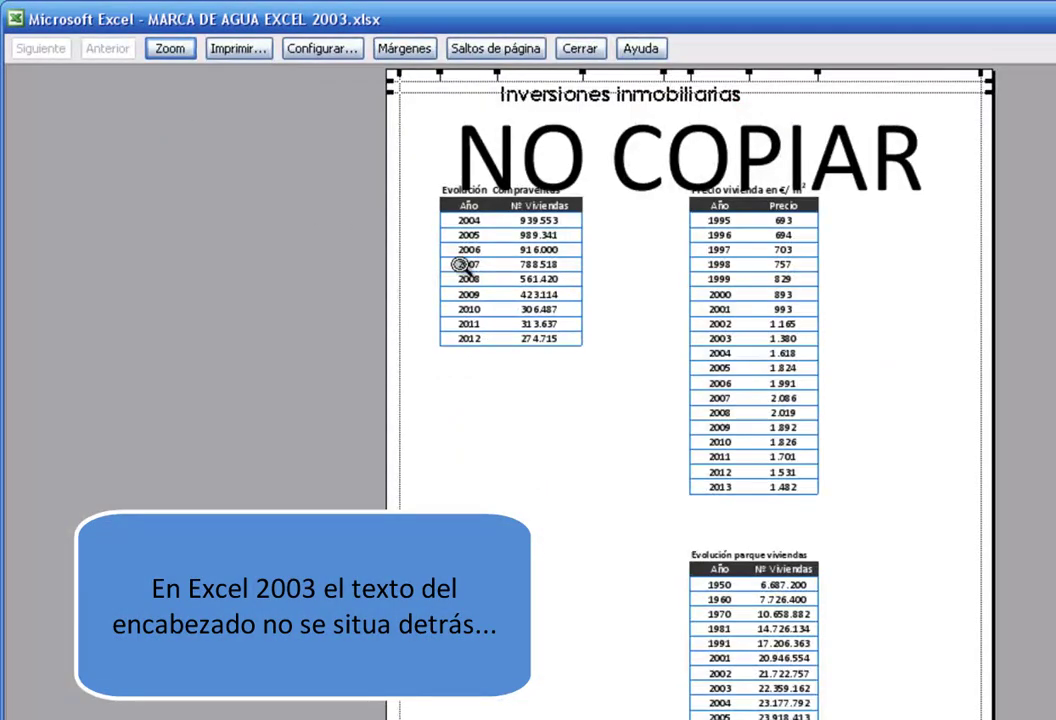
left_click(507, 240)
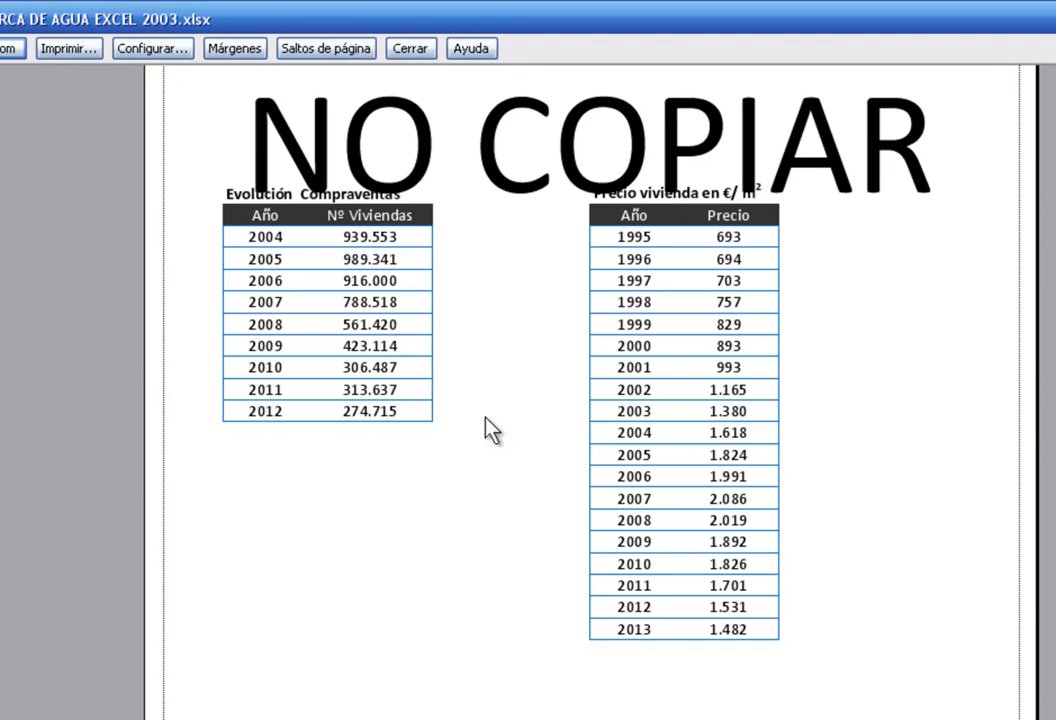
left_click(432, 62)
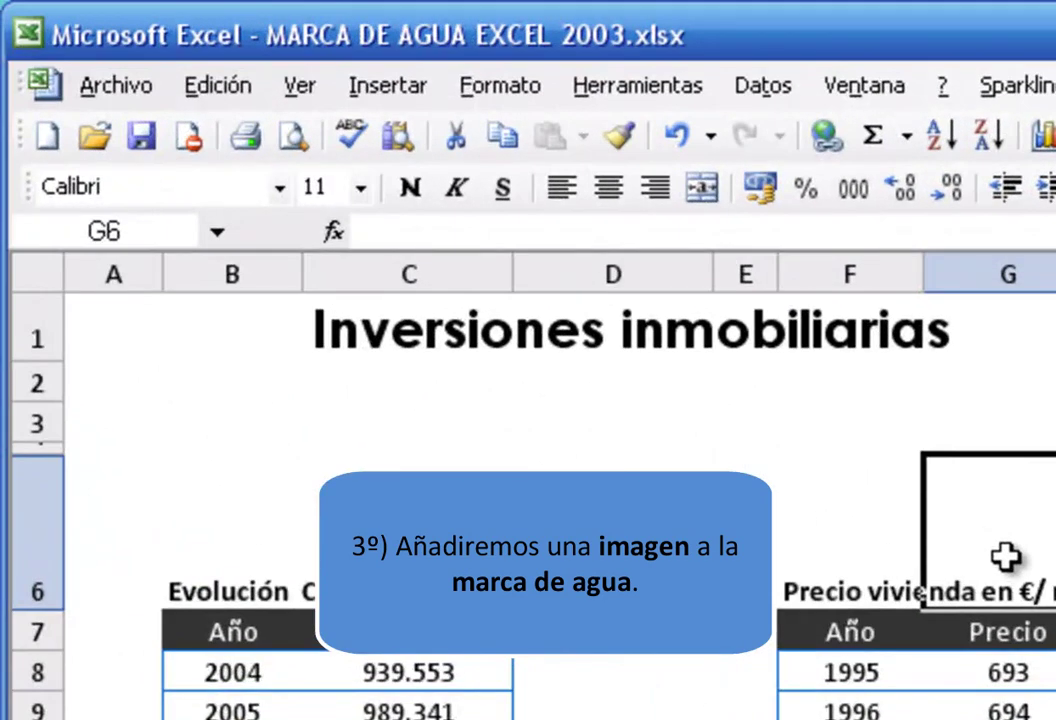
- Reopen the custom header editor from Ver > Encabezado y pie de página
left_click(298, 86)
left_click(306, 268)
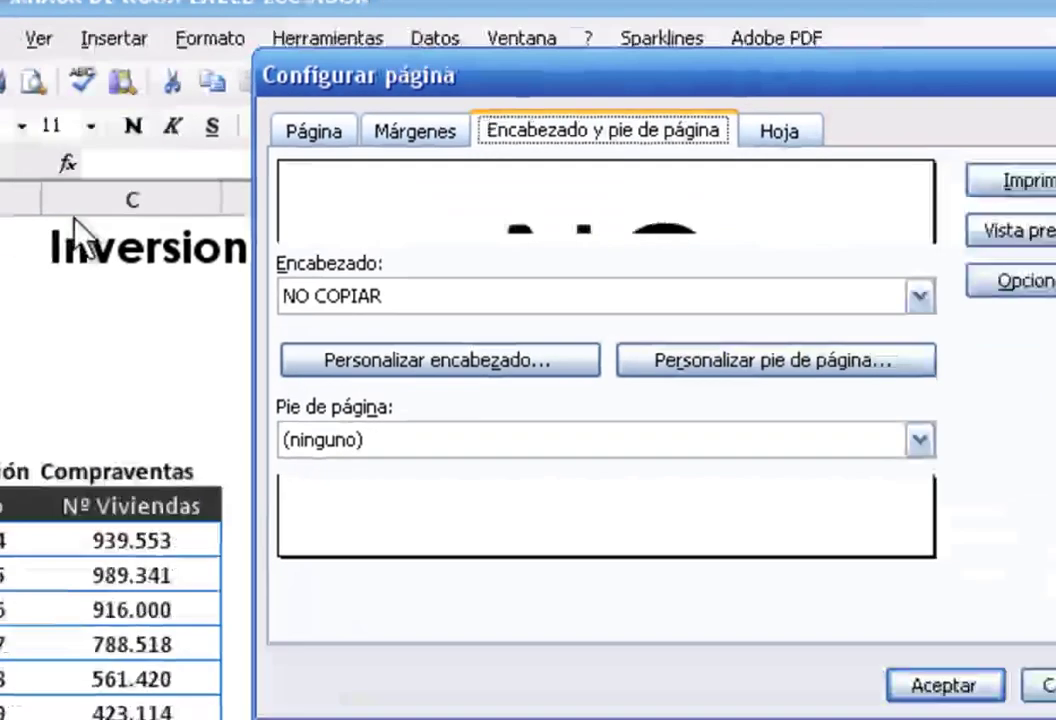
left_click(592, 460)
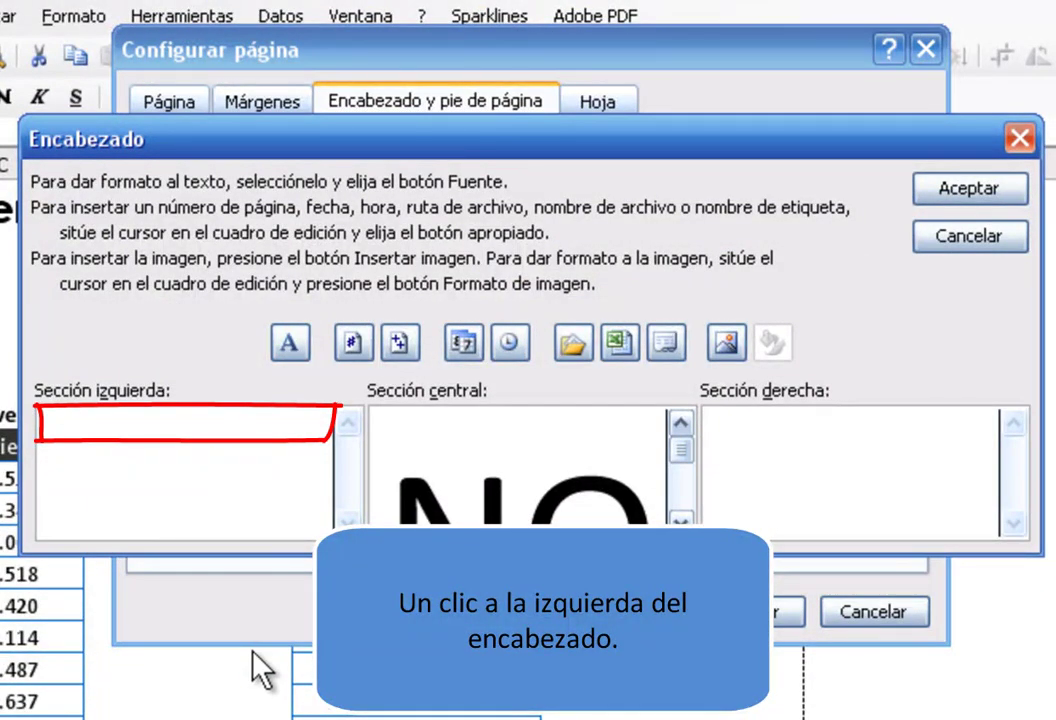
- Insert 'burbuja inmobiliaria by thetaxhaven.jpg' at the top of the left header section
left_click(76, 431)
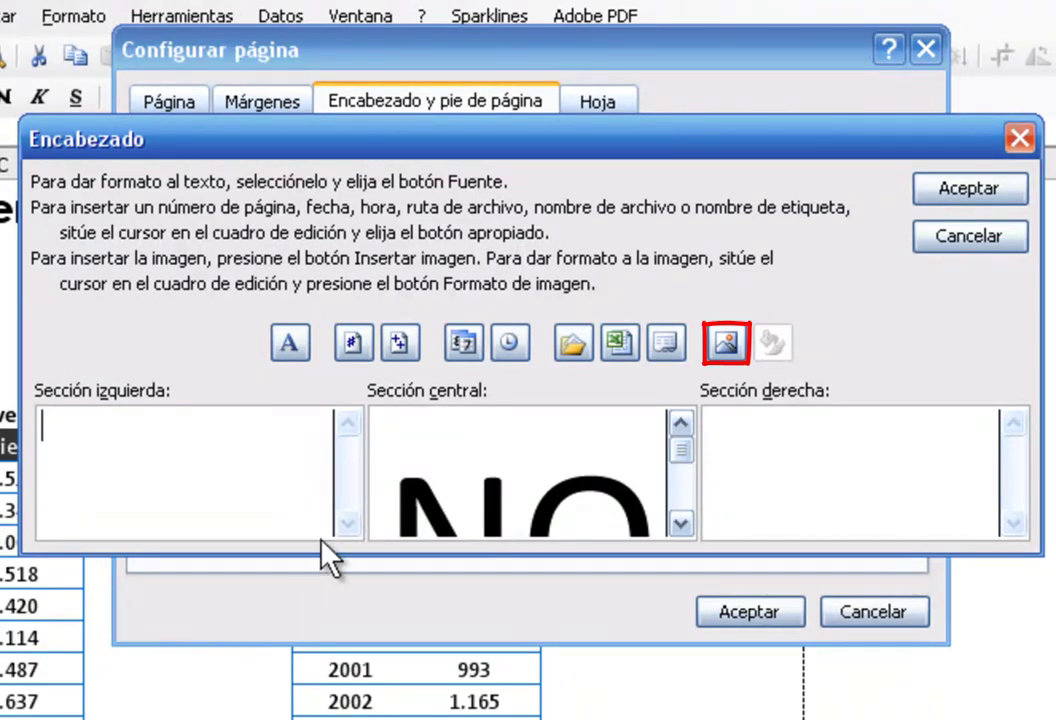
left_click(726, 343)
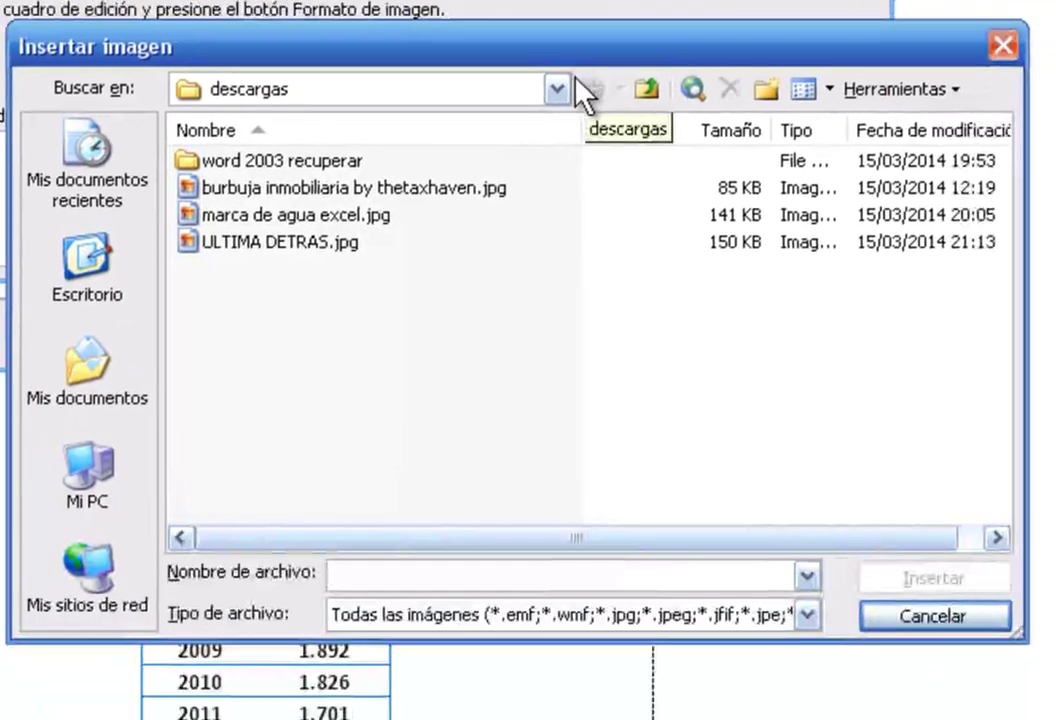
left_click(437, 185)
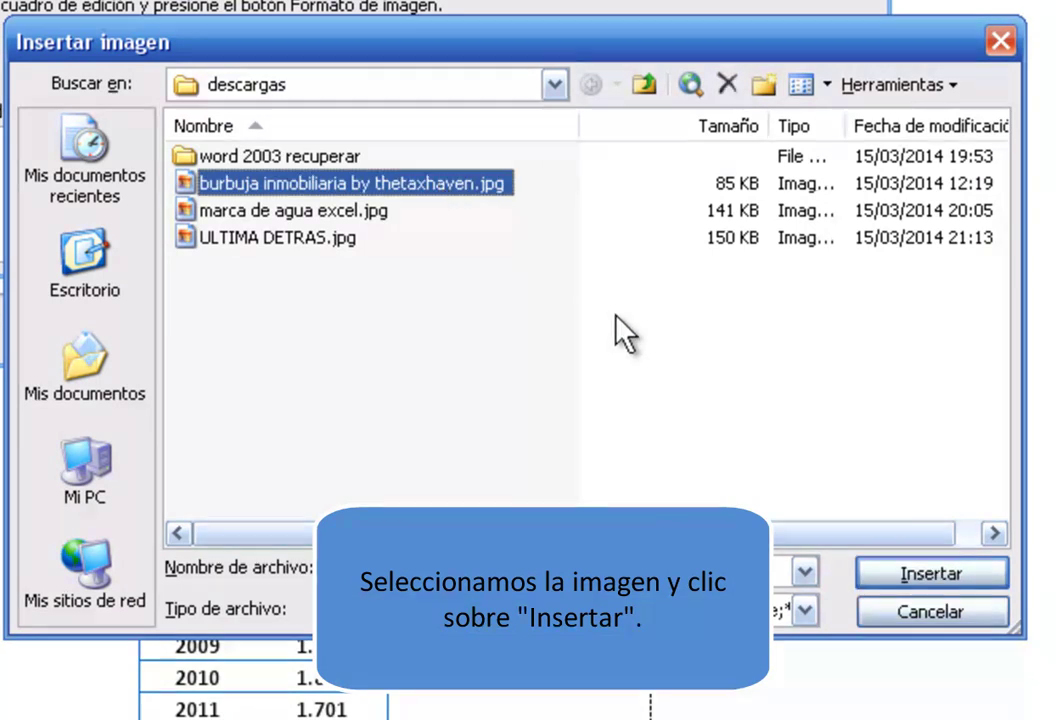
left_click(886, 584)
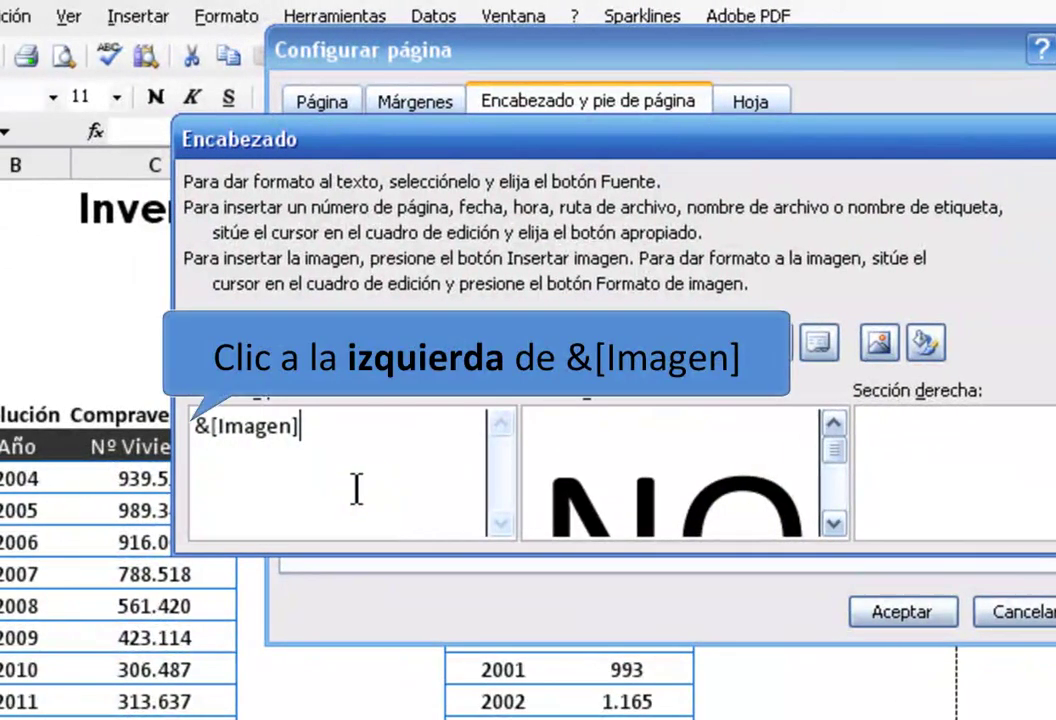
left_click(197, 425)
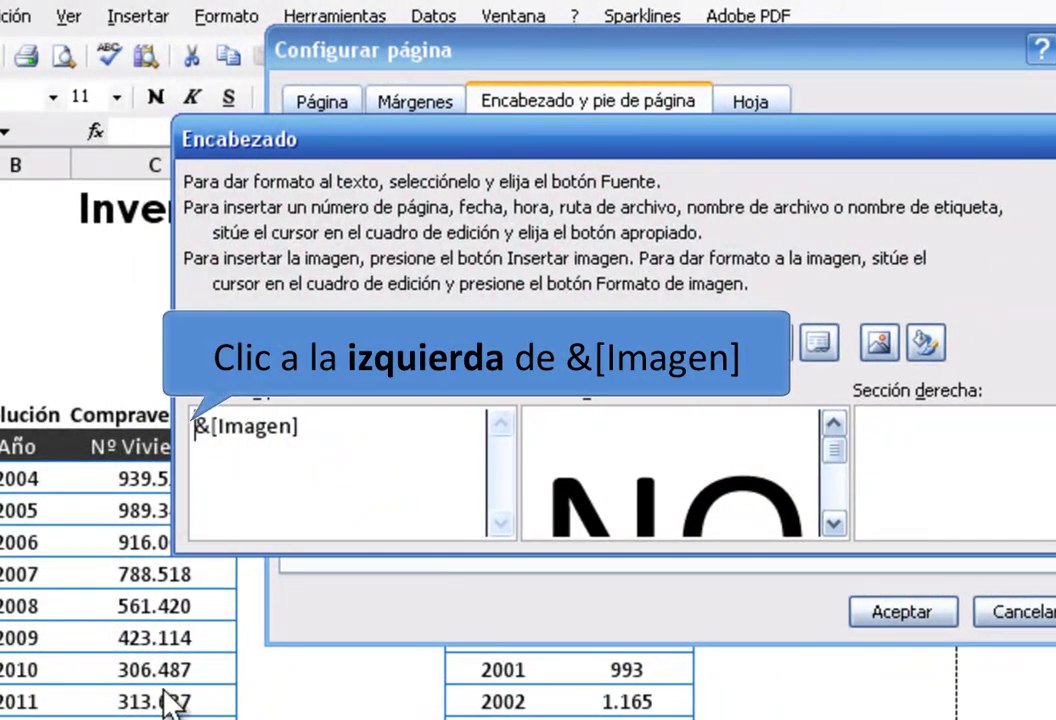
key("Return")
key("Return")
key("Return")
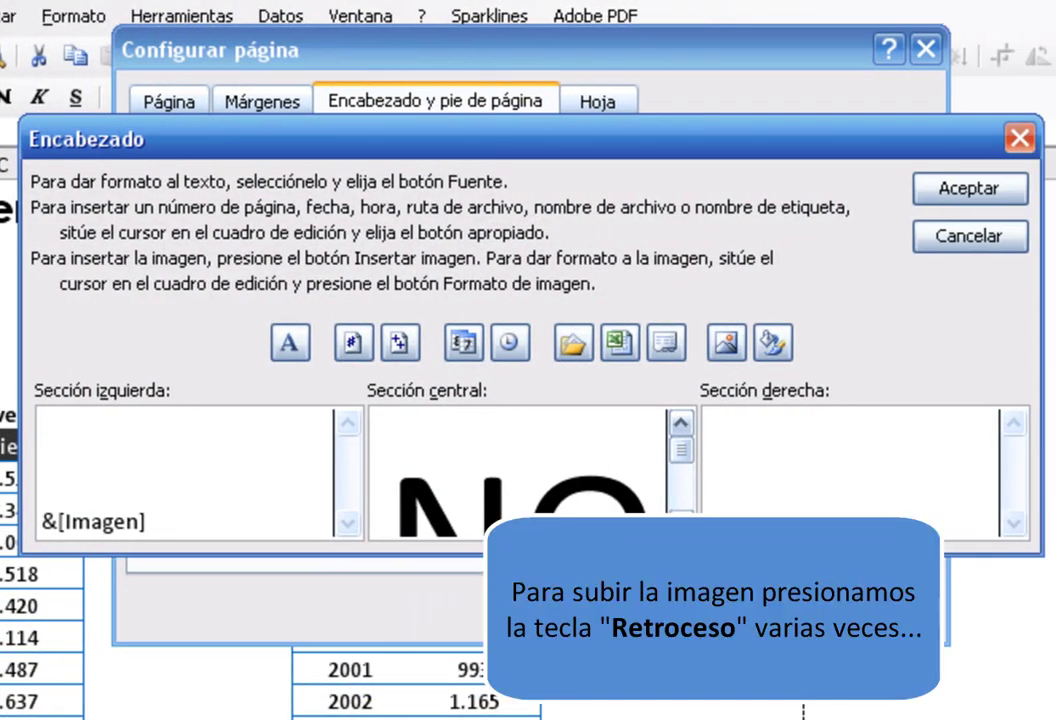
key("BackSpace")
key("BackSpace")
key("BackSpace")
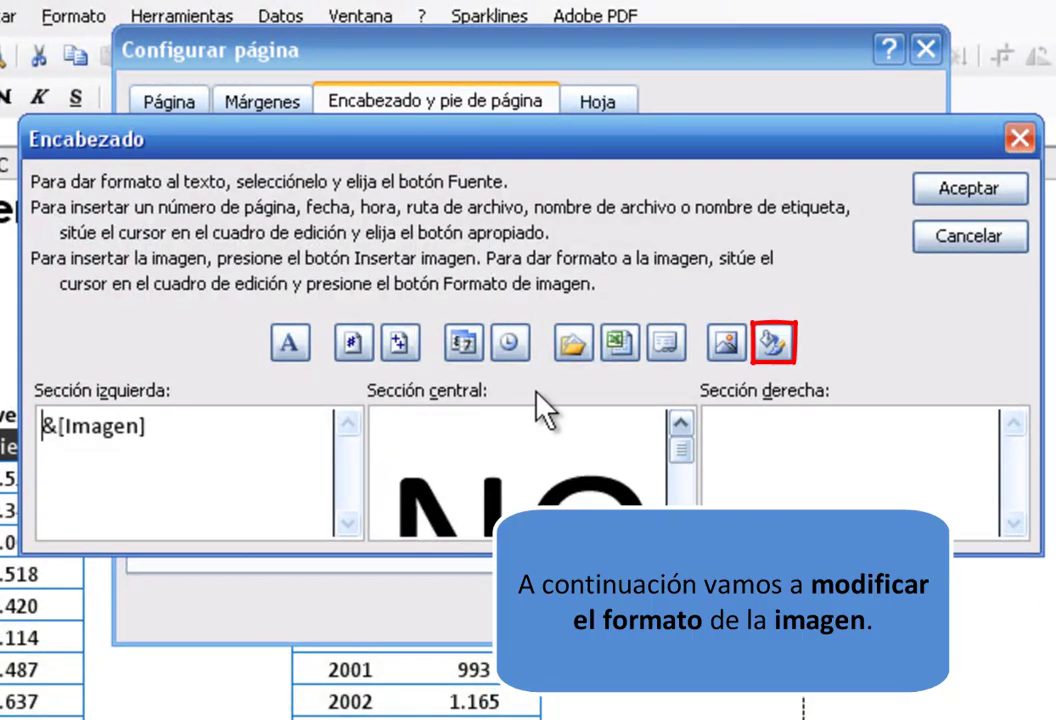
- Resize the header picture to 28 cm high, scaling proportionally to 39,27 cm wide
left_click(785, 346)
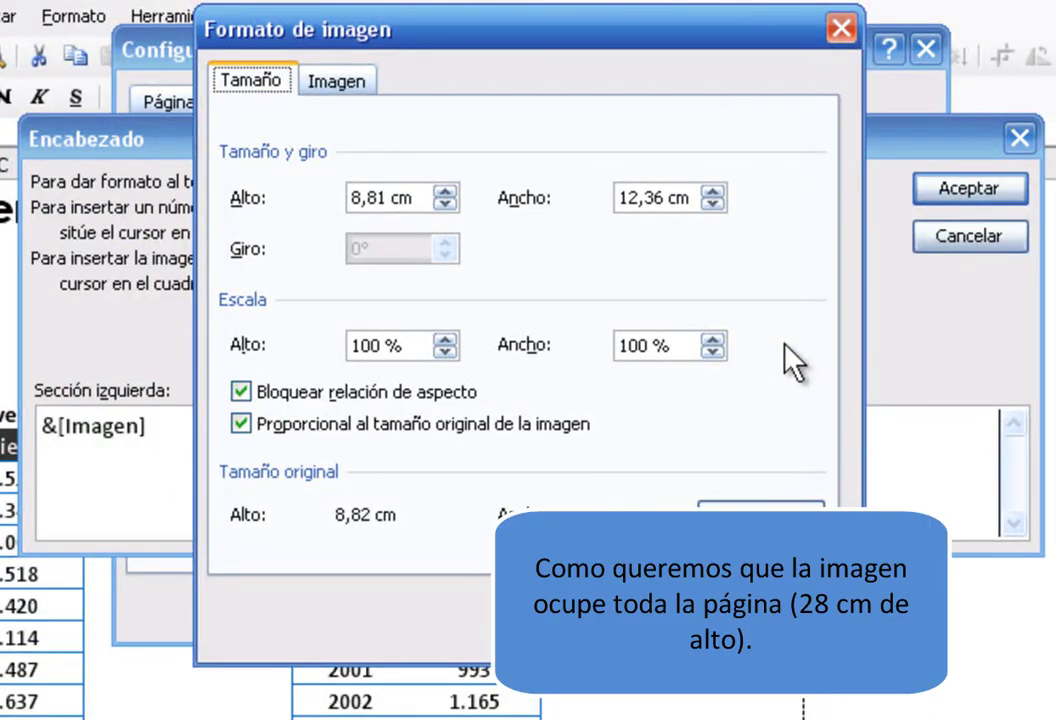
left_click(413, 198)
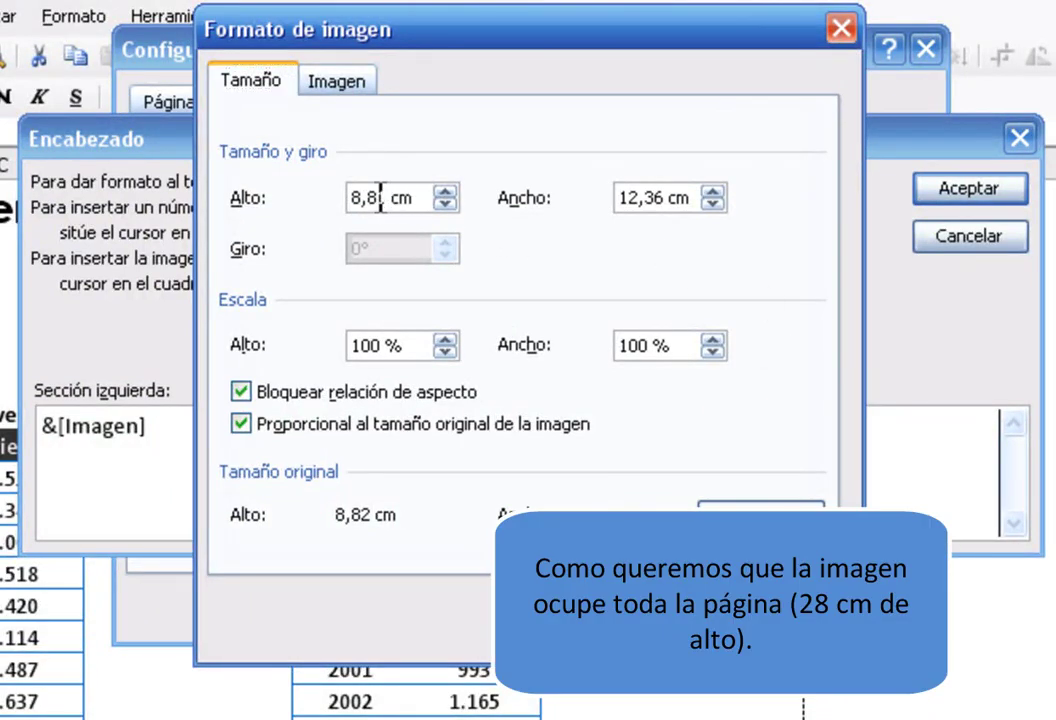
key("BackSpace")
key("BackSpace")
key("BackSpace")
key("BackSpace")
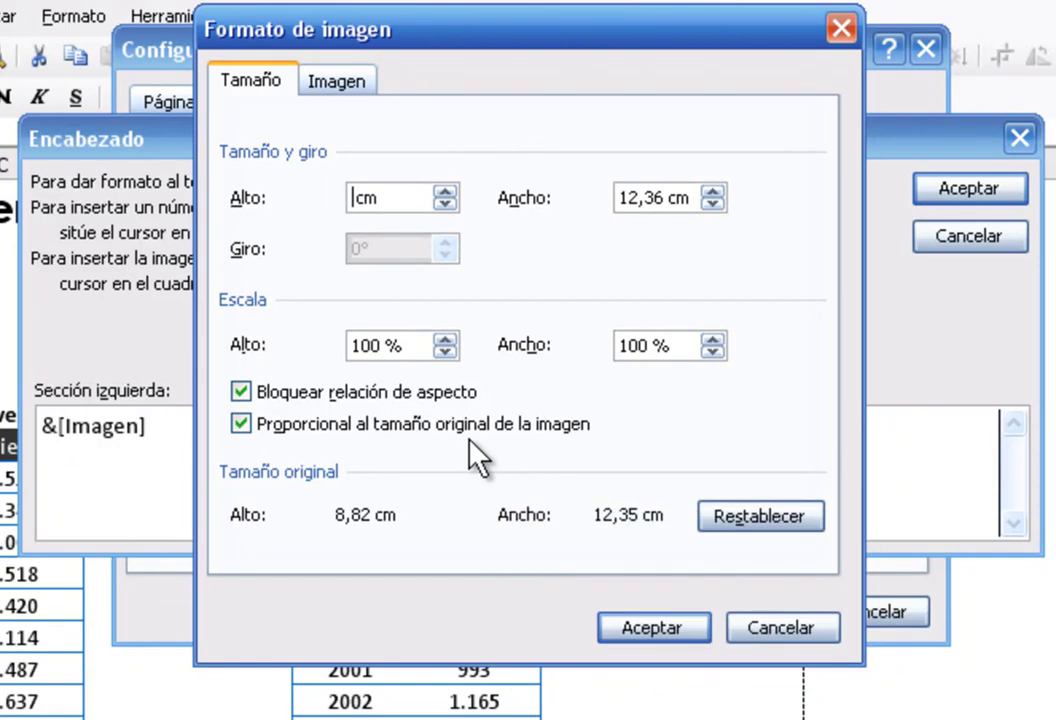
type("28")
key("Tab")
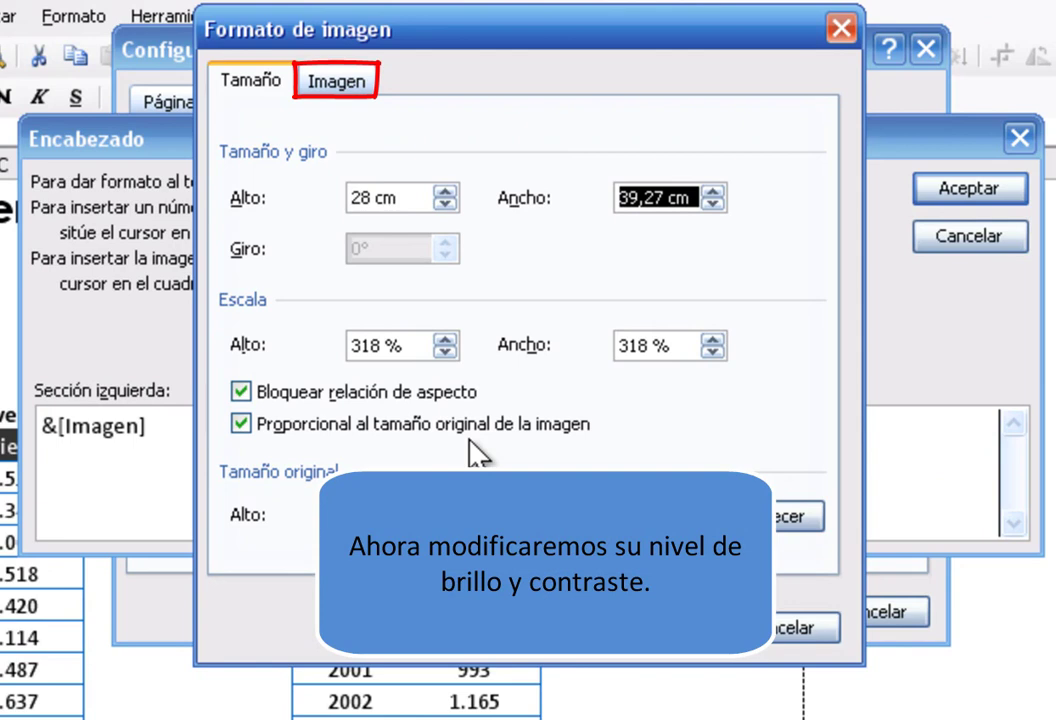
- Set the header picture to Marca de agua with brightness 62 % and contrast 51 %
left_click(360, 82)
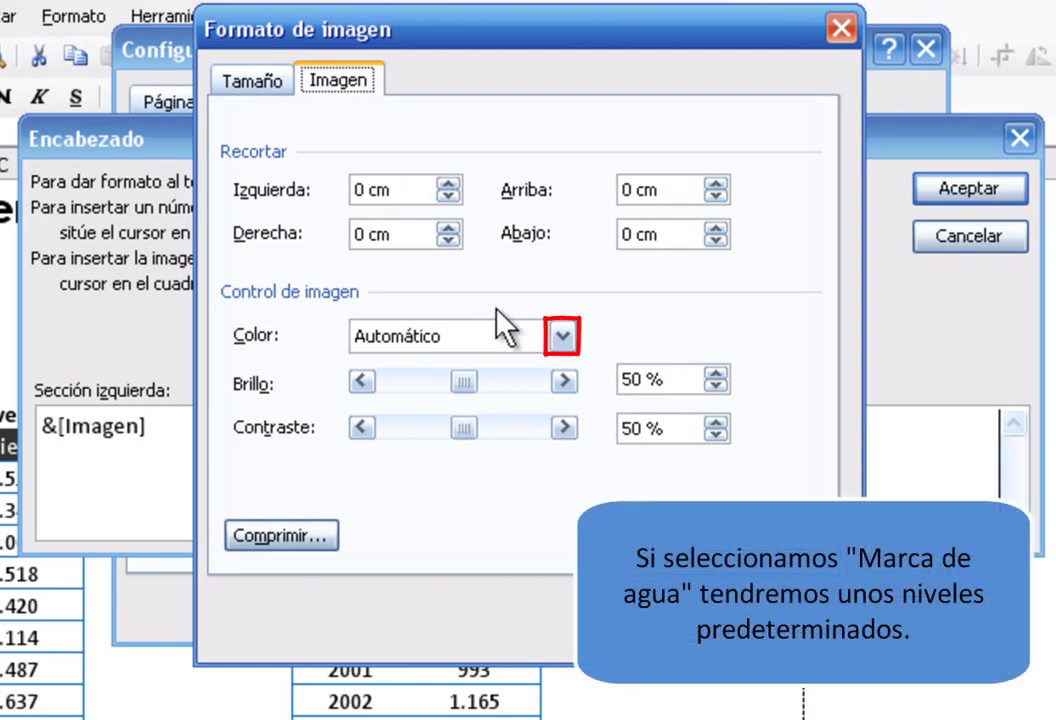
left_click(563, 337)
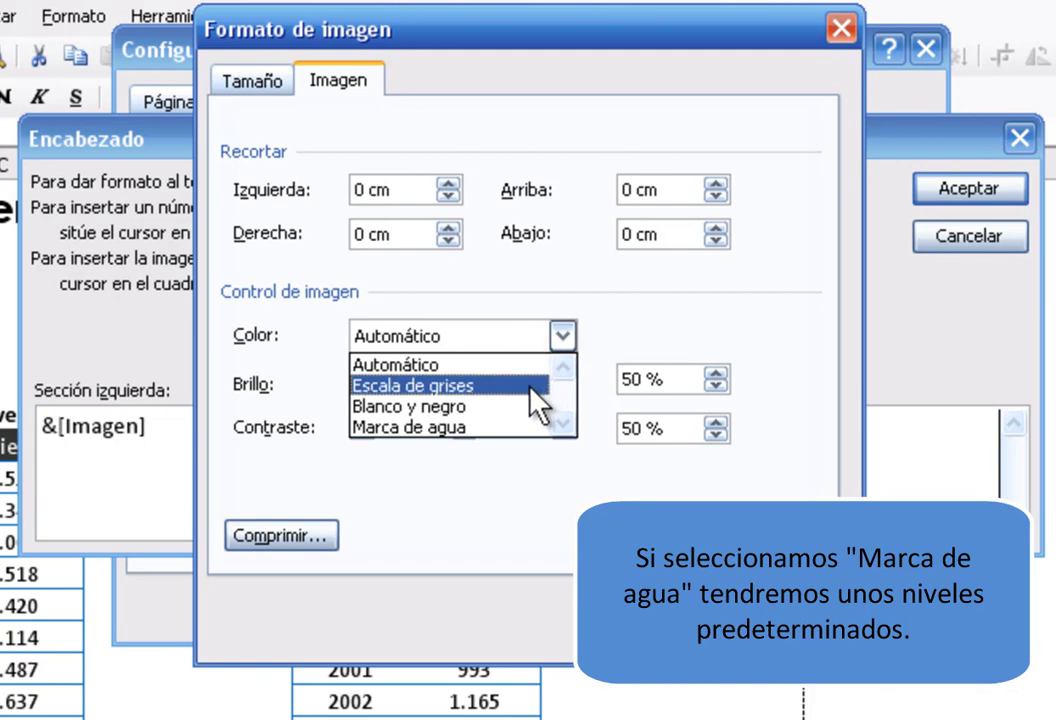
left_click(537, 428)
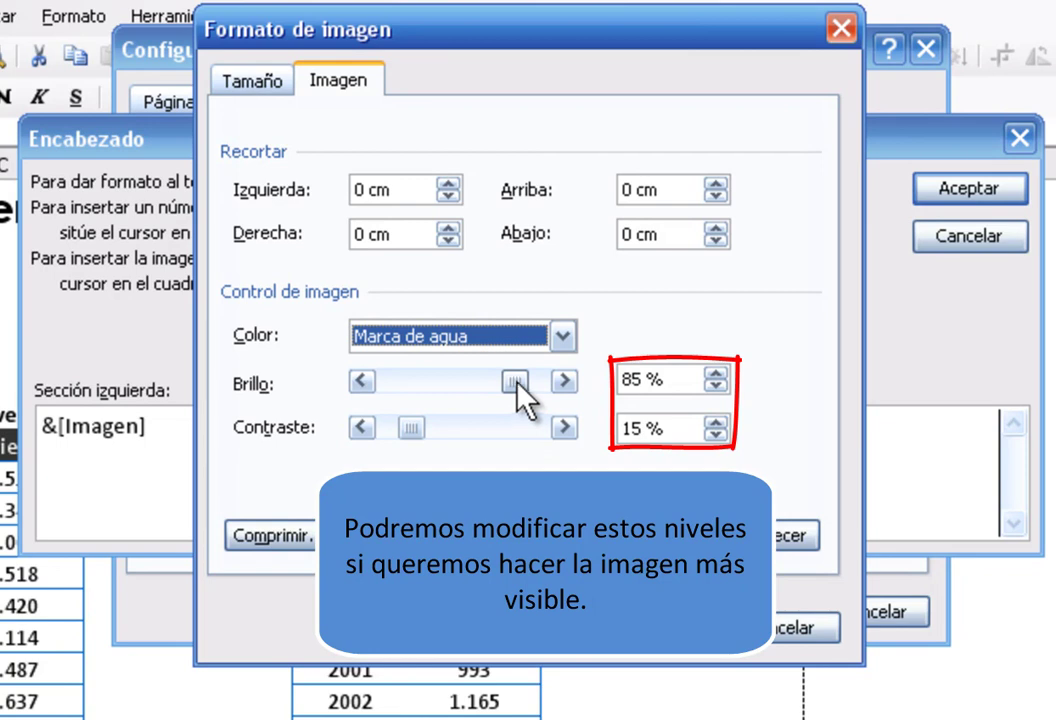
left_click_drag(511, 385, 477, 381)
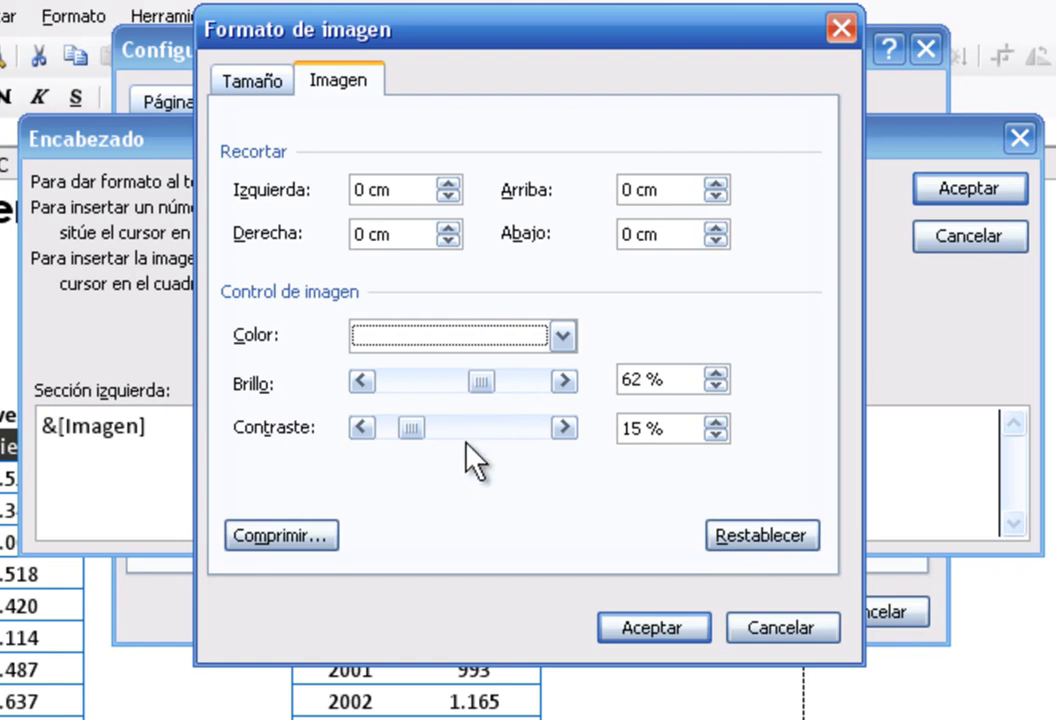
left_click_drag(421, 428, 477, 431)
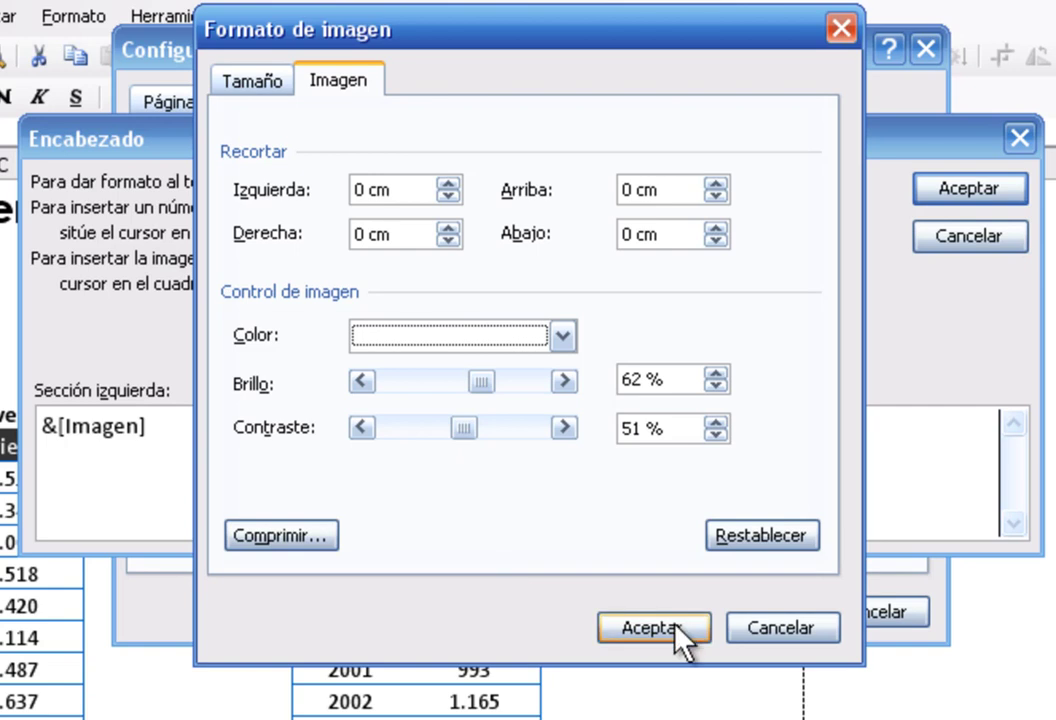
left_click(672, 628)
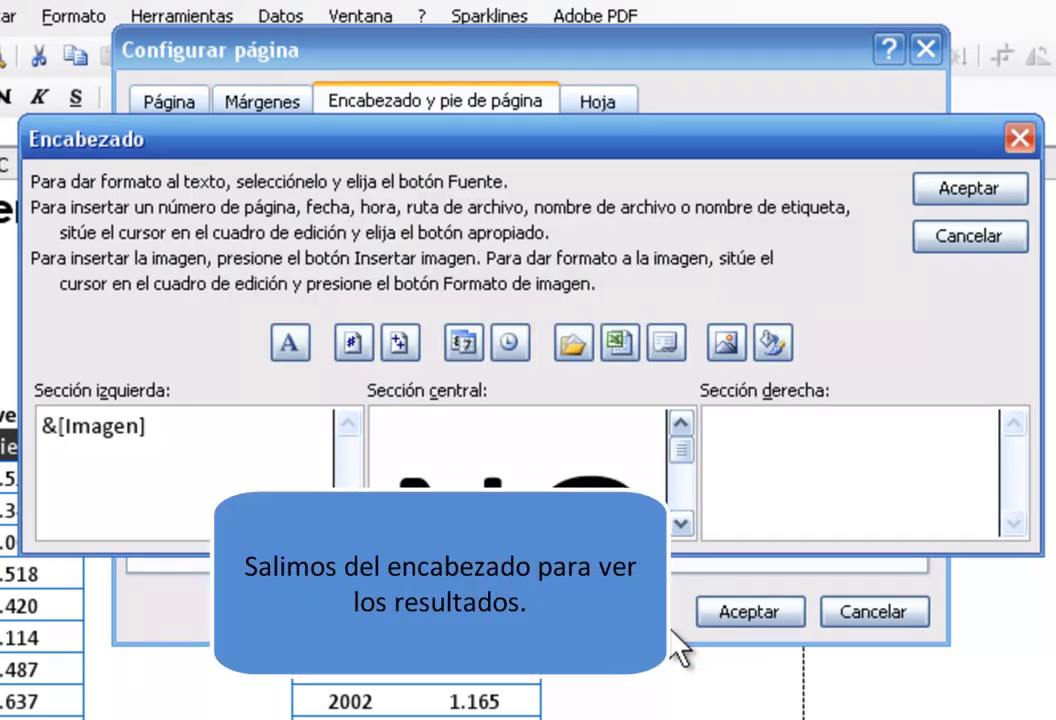
- Apply the header and page setup, then view the whole page in print preview
left_click(942, 190)
left_click(757, 614)
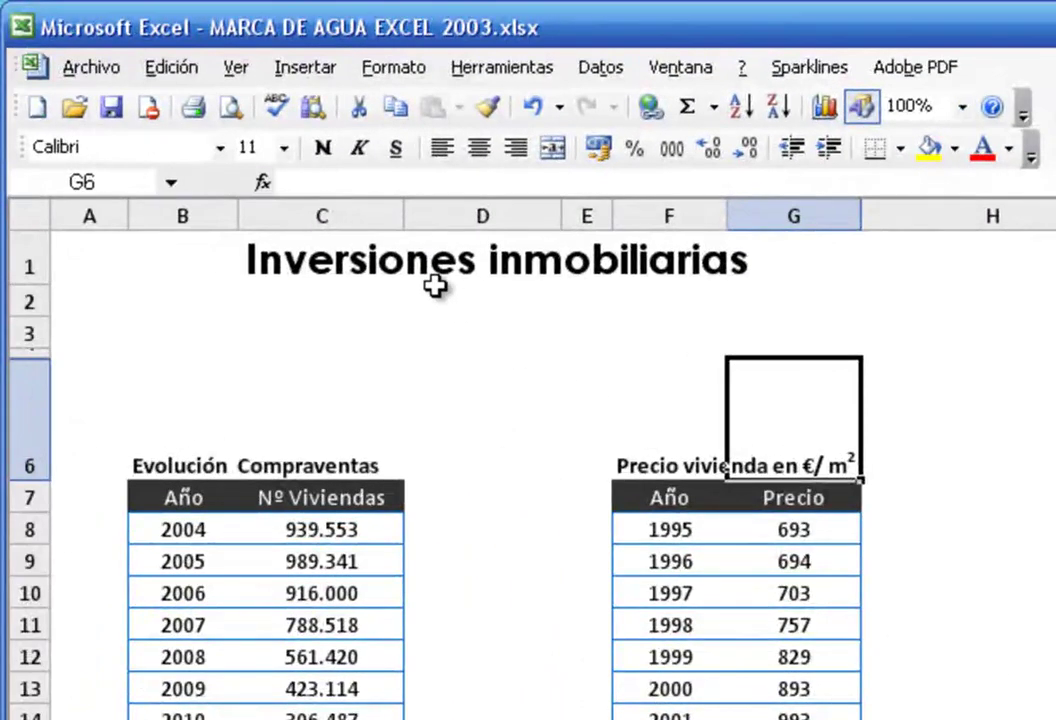
left_click(232, 108)
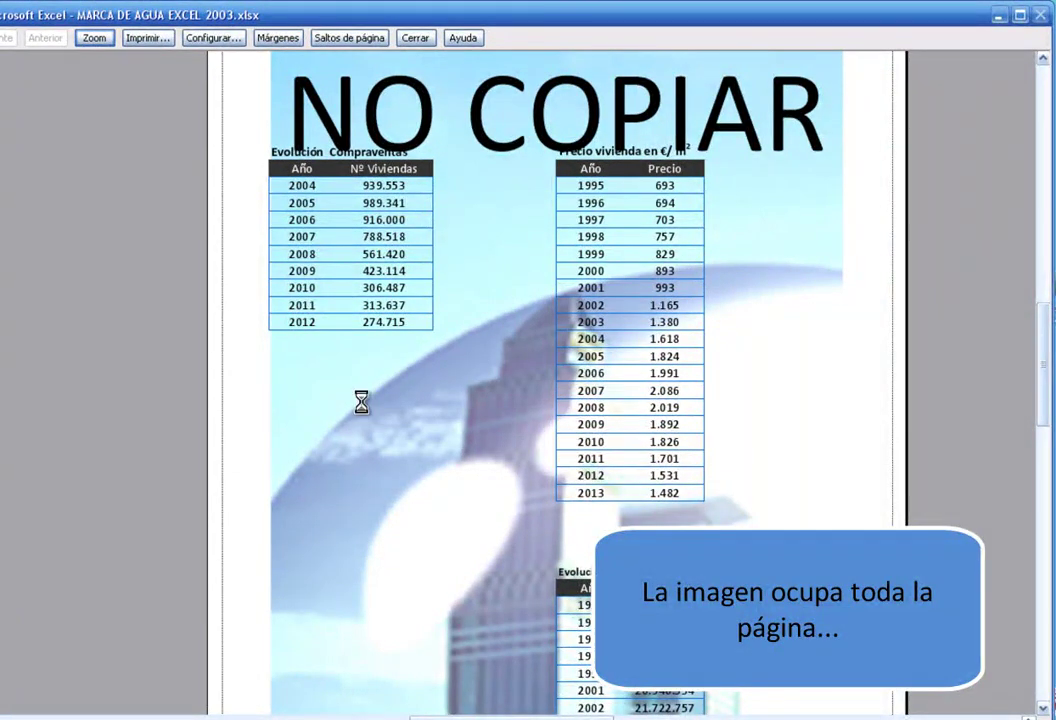
left_click(361, 400)
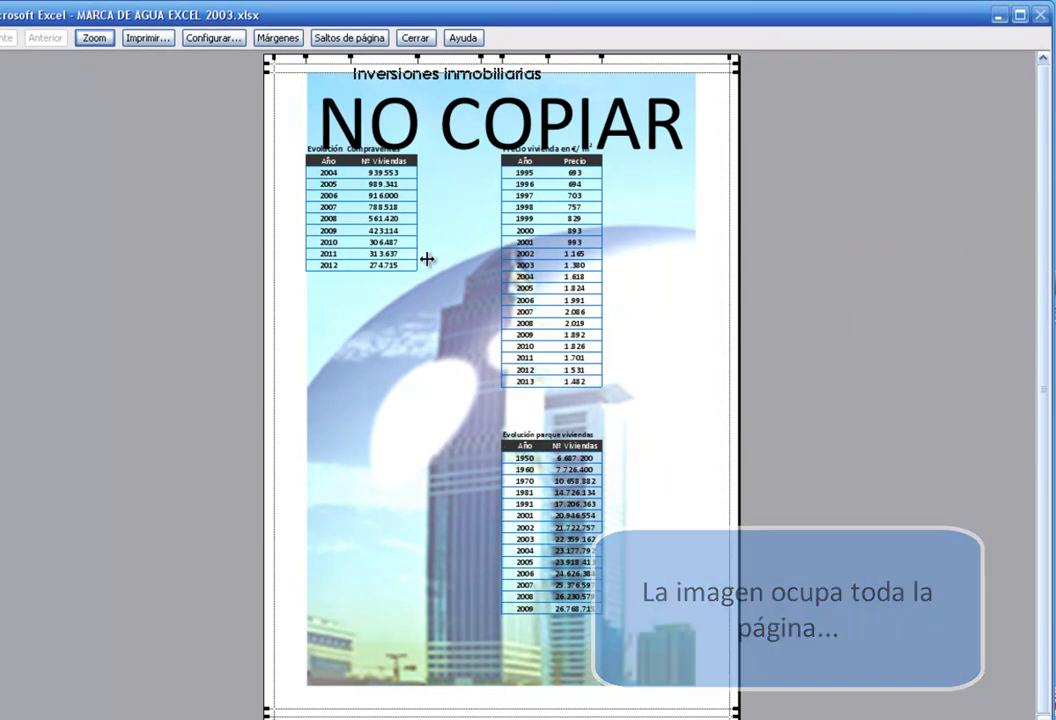